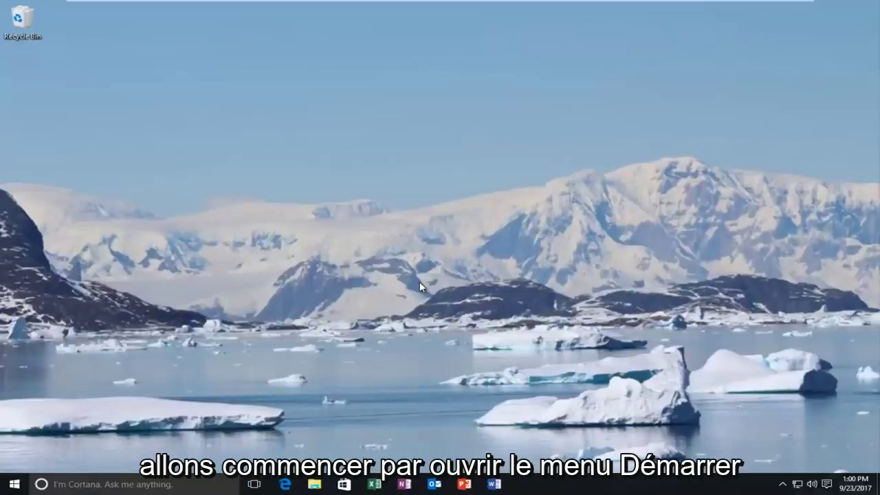
# - Open Device Manager by searching for "device manager", and enlarge its window on the desktop
pyautogui.click(15, 488)
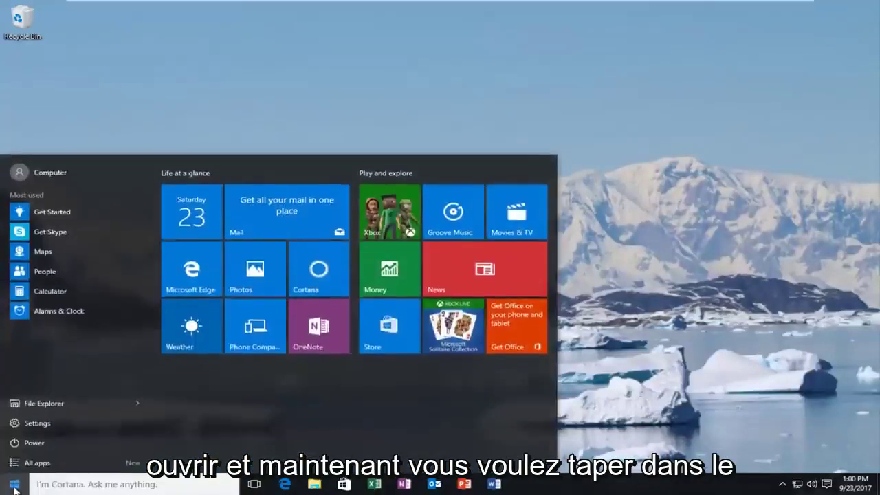
pyautogui.write('device mana')
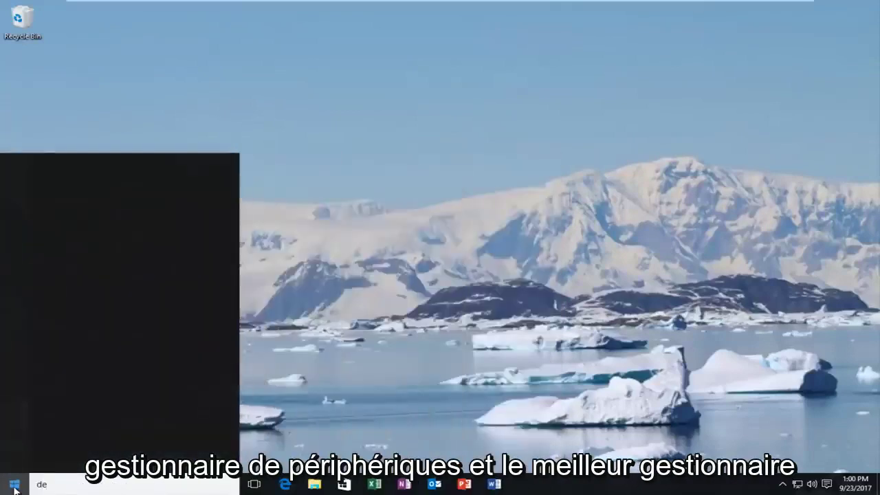
pyautogui.write('ger')
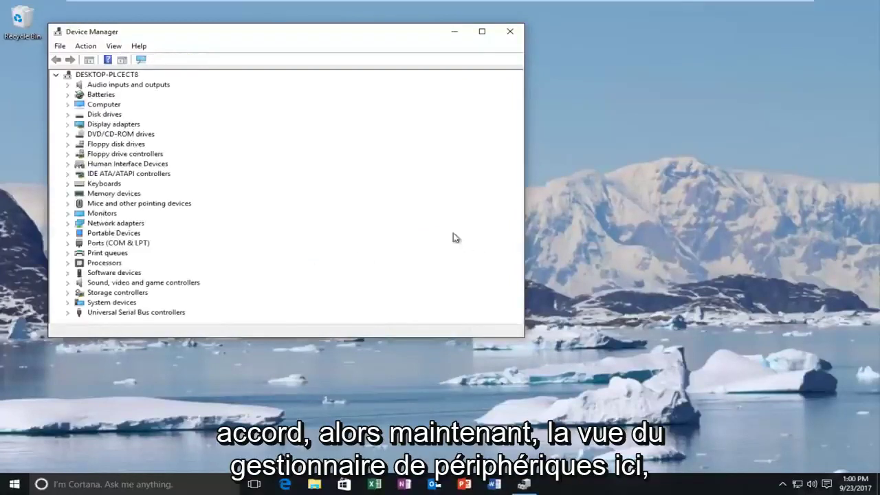
pyautogui.moveTo(332, 44); pyautogui.dragTo(435, 55)
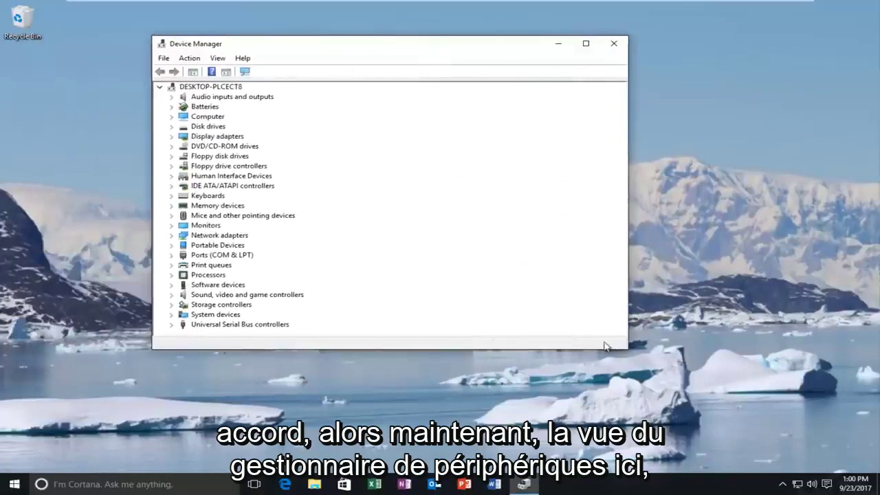
pyautogui.moveTo(633, 351); pyautogui.dragTo(686, 391)
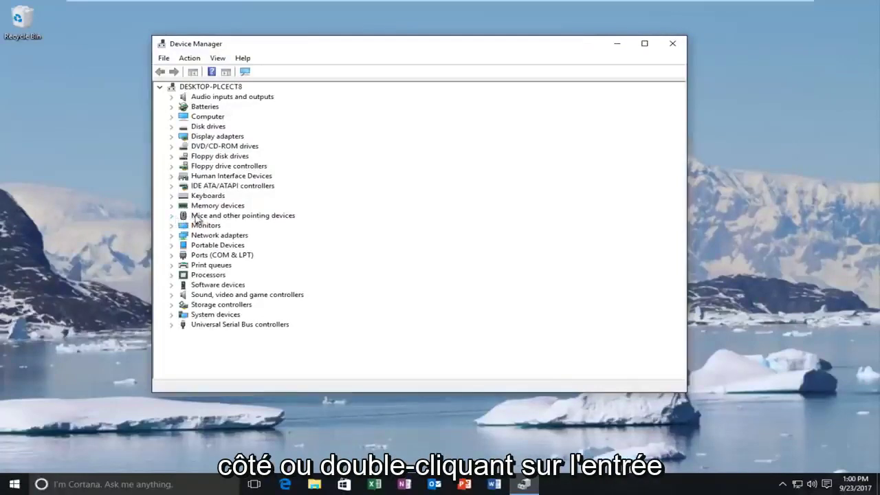
# - Search automatically for updated driver software for the VMware Pointing Device under Mice and other pointing devices
pyautogui.doubleClick(184, 217)
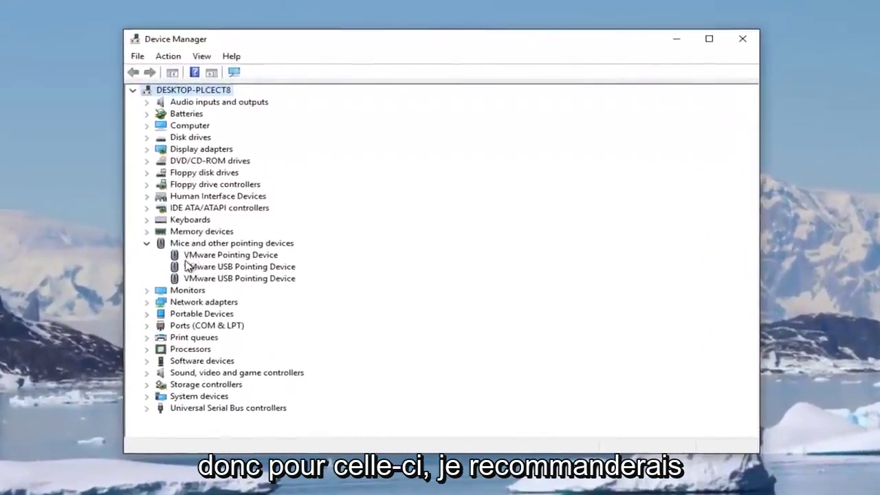
pyautogui.click(193, 255)
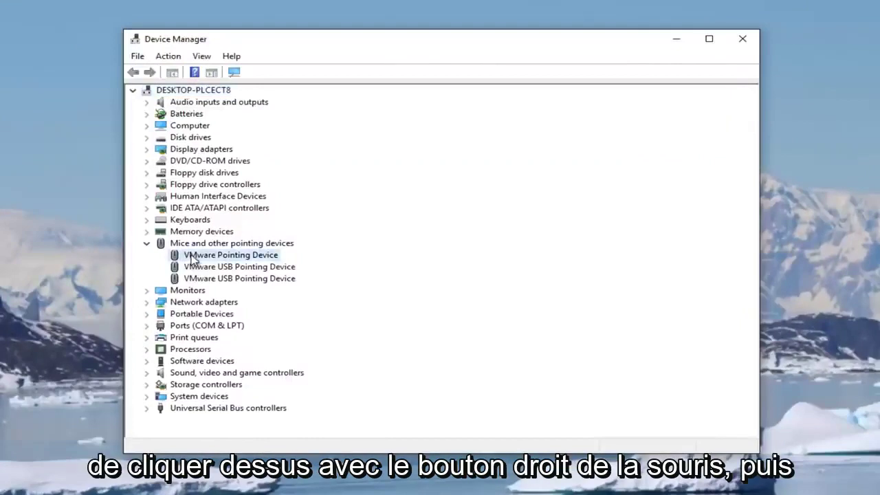
pyautogui.rightClick(193, 256)
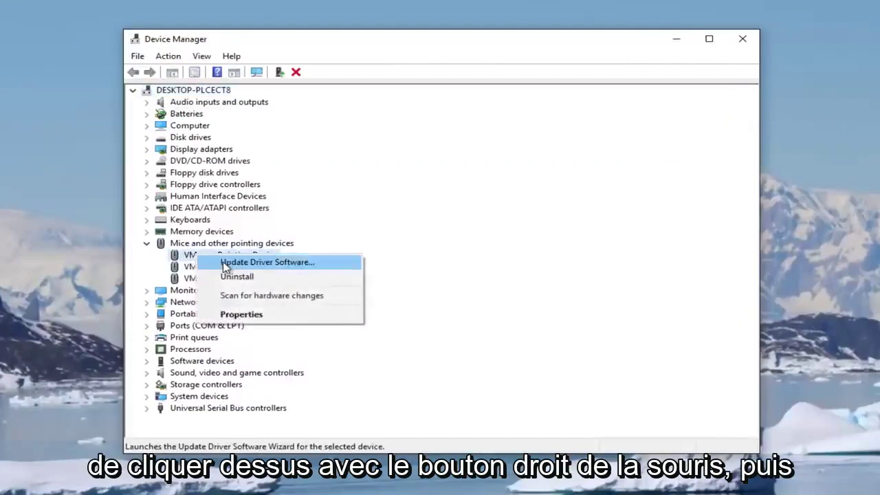
pyautogui.click(223, 263)
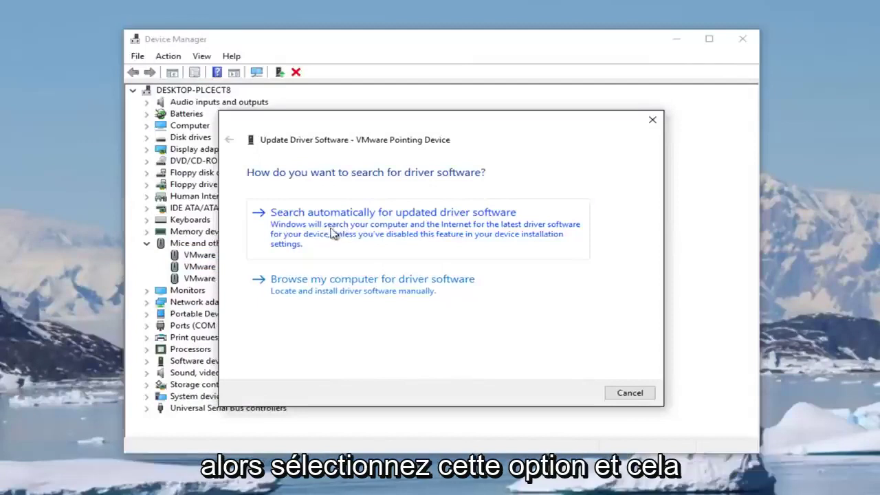
pyautogui.click(371, 230)
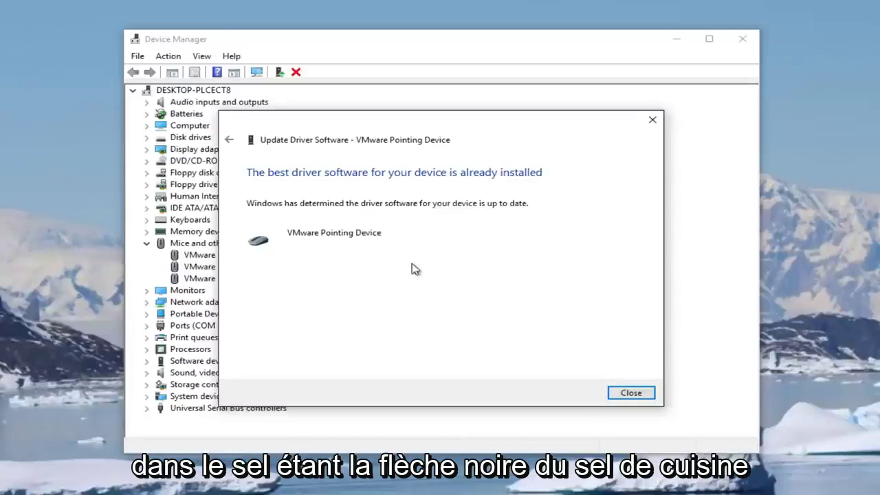
# - Return to the driver search choices, view the option to browse the computer for driver software, and cancel the update wizard
pyautogui.click(229, 141)
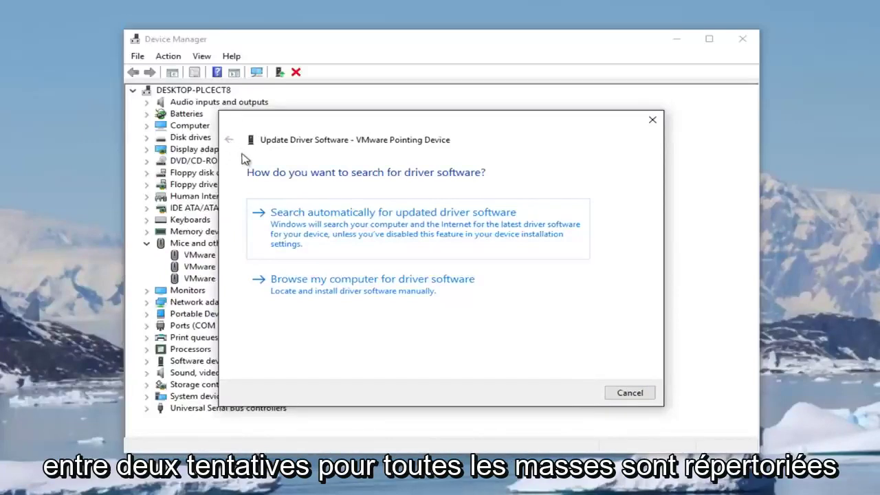
pyautogui.moveTo(318, 130)
pyautogui.mouseDown()
pyautogui.moveTo(359, 130)
pyautogui.moveTo(330, 127)
pyautogui.mouseUp()
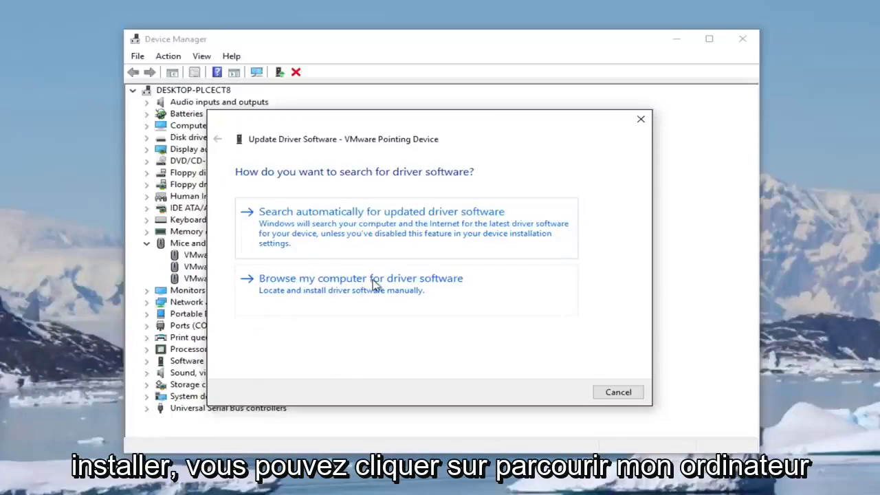
pyautogui.click(336, 291)
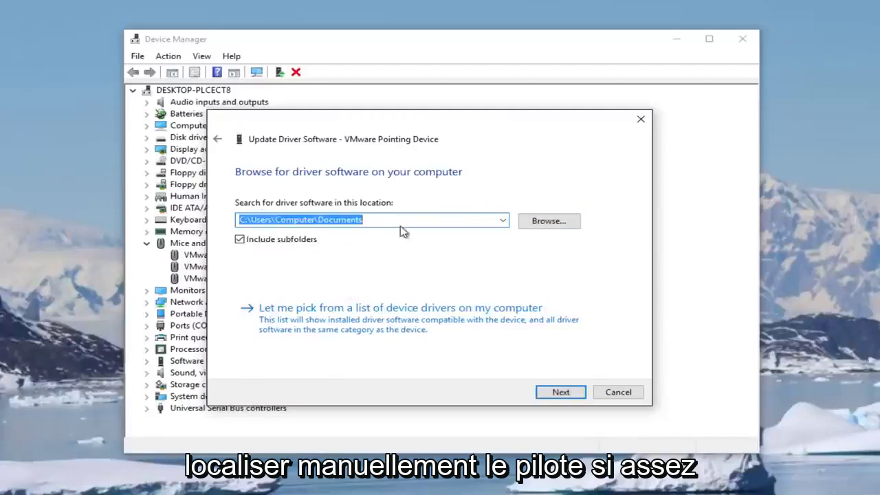
pyautogui.click(377, 219)
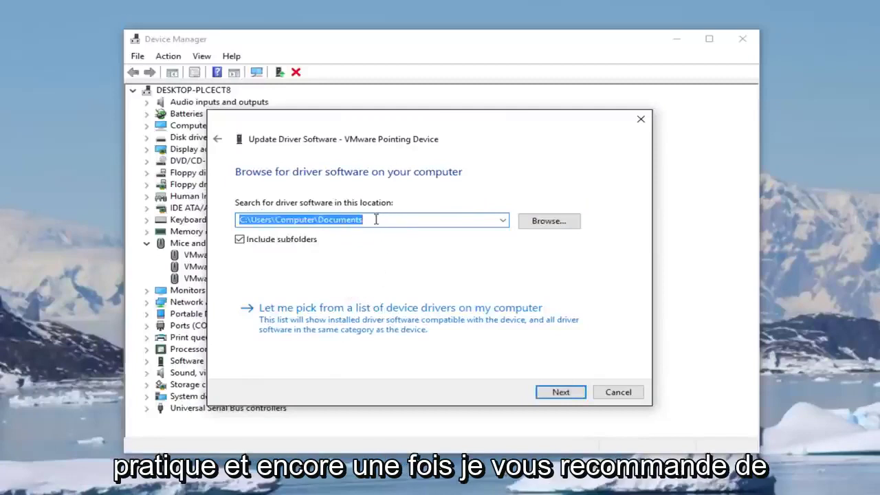
pyautogui.click(617, 393)
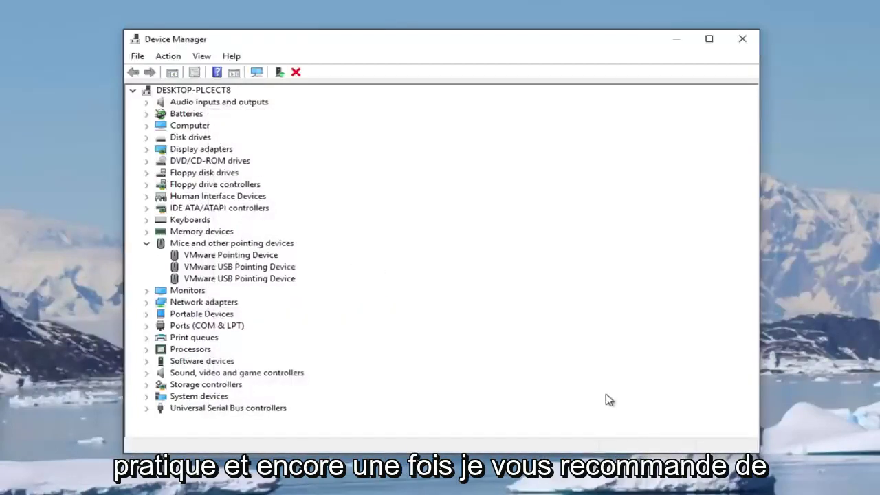
# - Close Device Manager and decline restarting the computer
pyautogui.click(736, 39)
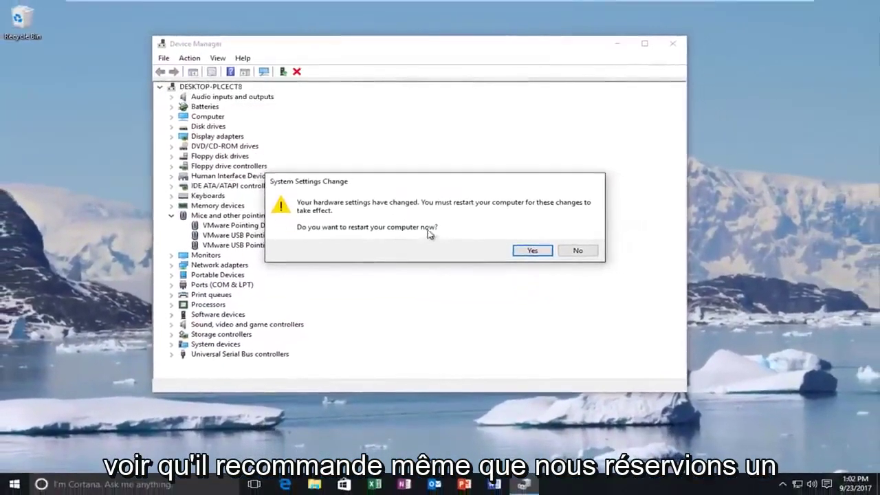
pyautogui.click(576, 252)
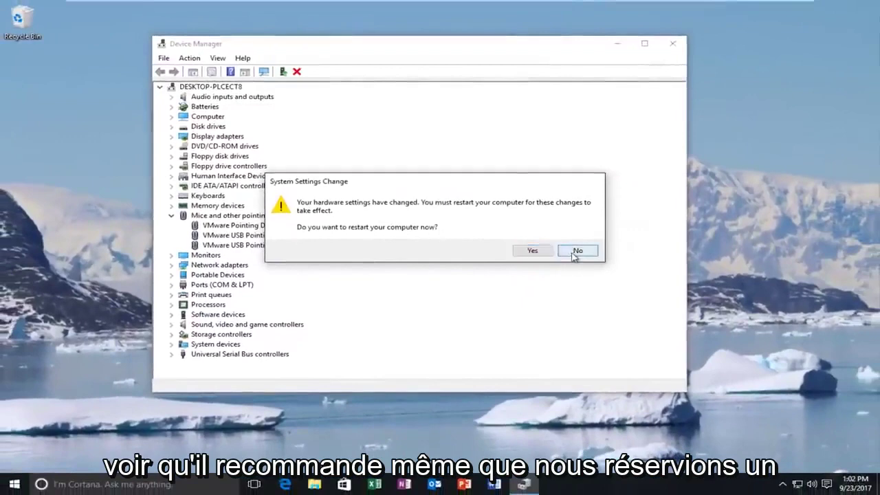
pyautogui.click(669, 44)
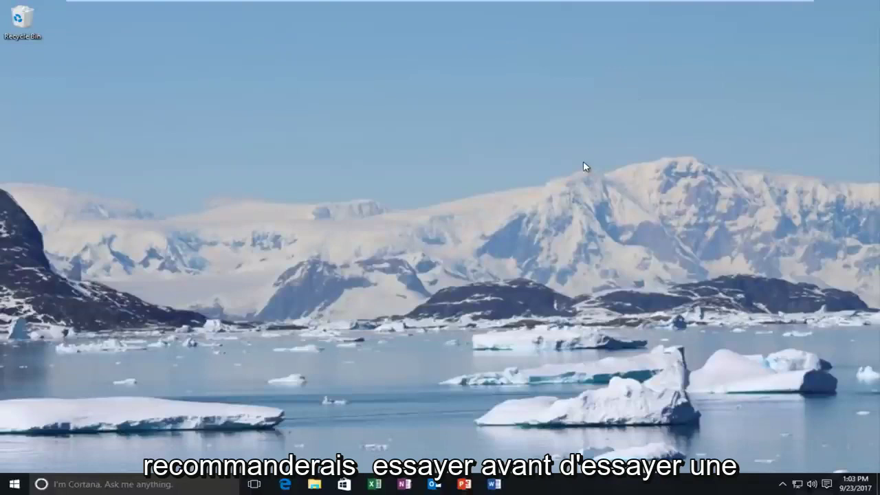
# - Open Task Manager and switch between its compact and detailed views, ending with the full process list
pyautogui.rightClick(590, 486)
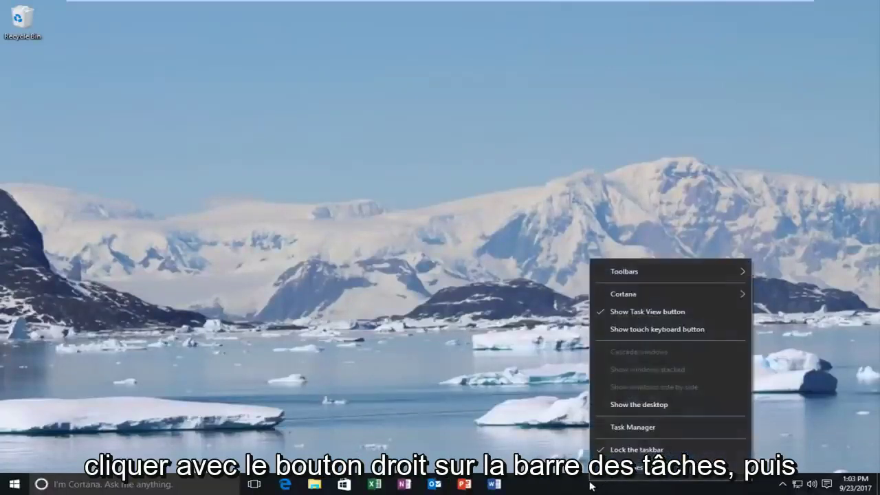
pyautogui.click(615, 427)
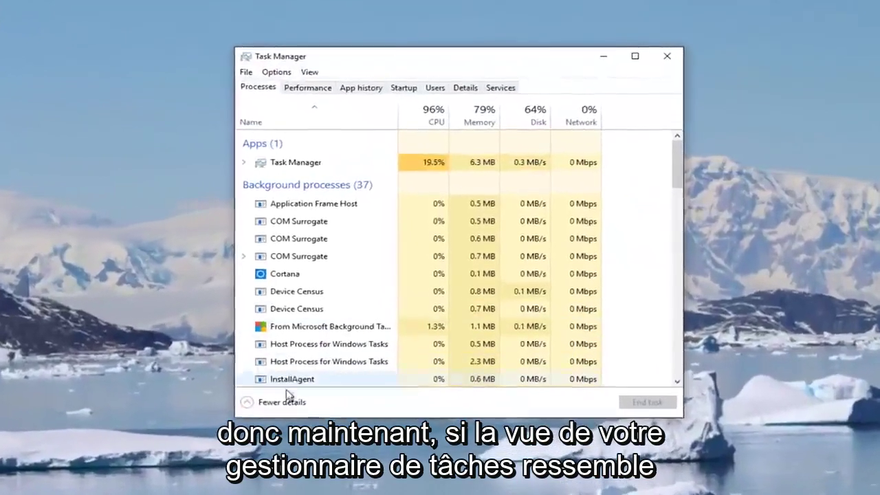
pyautogui.click(287, 398)
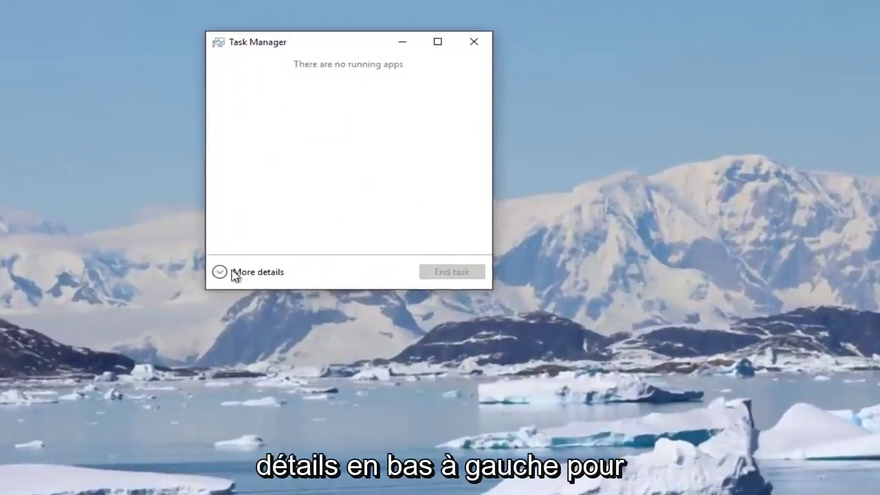
pyautogui.click(234, 273)
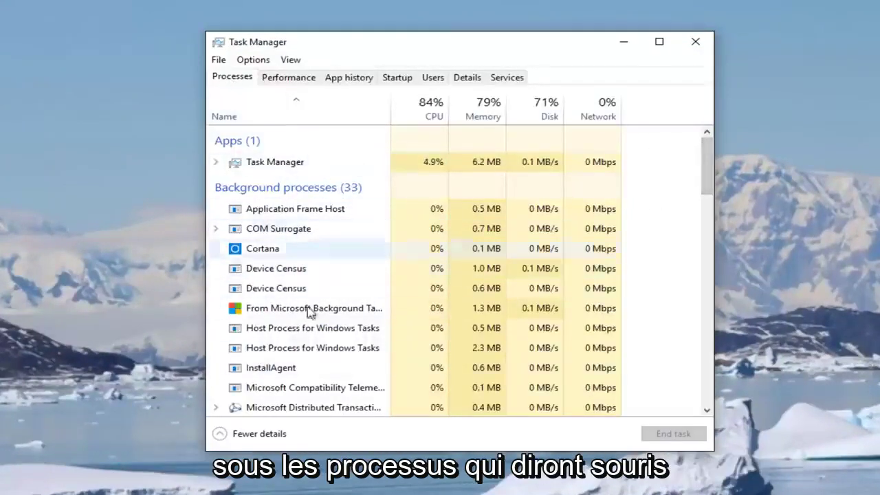
# - Open the properties of the Microsoft Skype background process and move the dialog fully into view
pyautogui.scroll(-2, 320, 304)
pyautogui.scroll(-3, 353, 282)
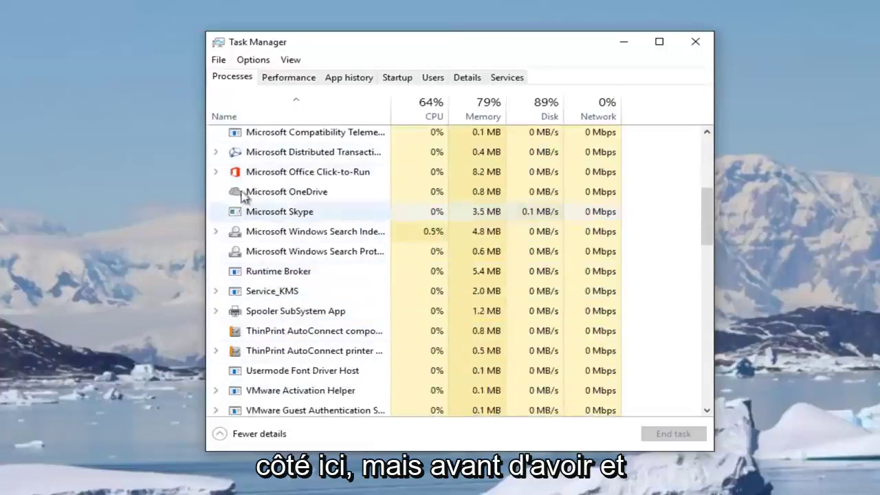
pyautogui.scroll(-3, 226, 268)
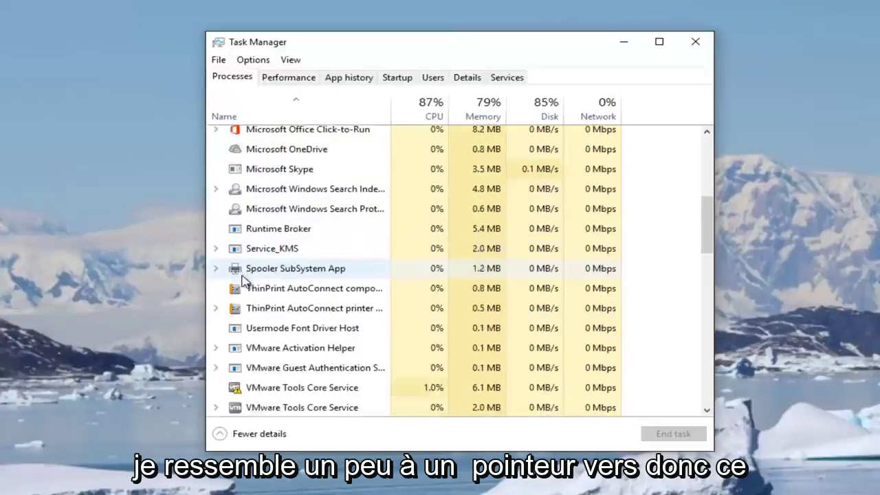
pyautogui.scroll(-1, 251, 287)
pyautogui.scroll(3, 289, 289)
pyautogui.scroll(3, 277, 286)
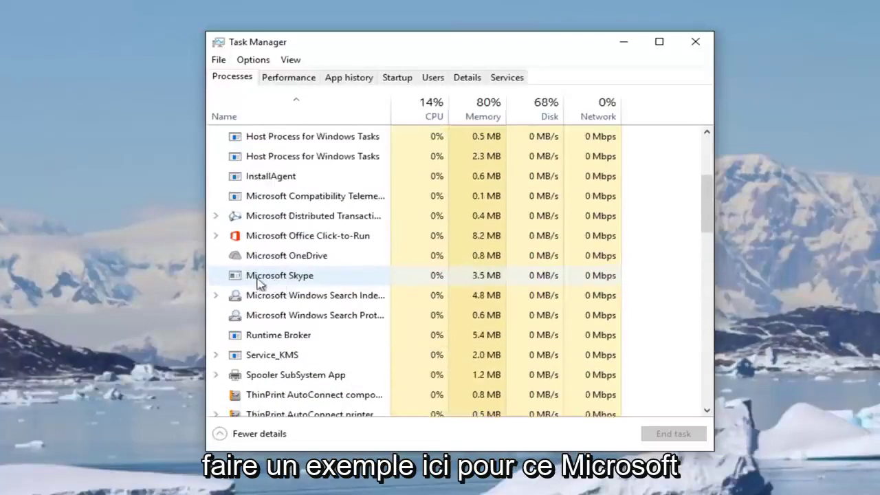
pyautogui.click(265, 282)
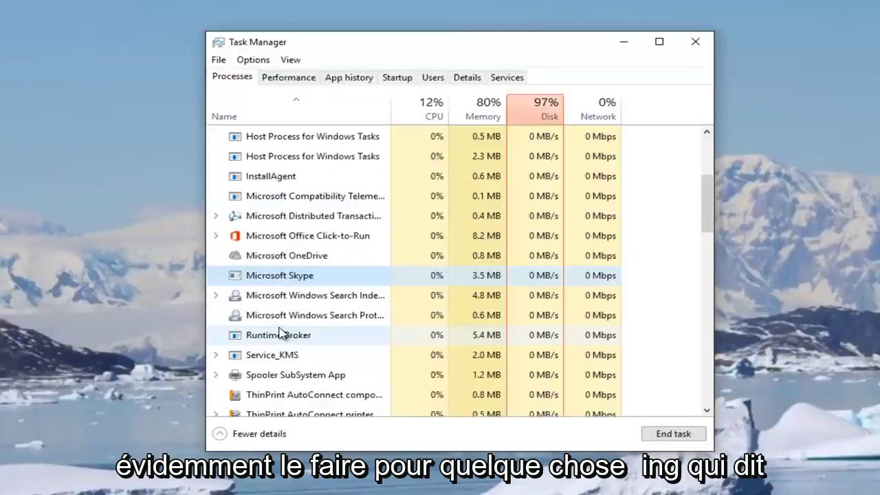
pyautogui.rightClick(285, 280)
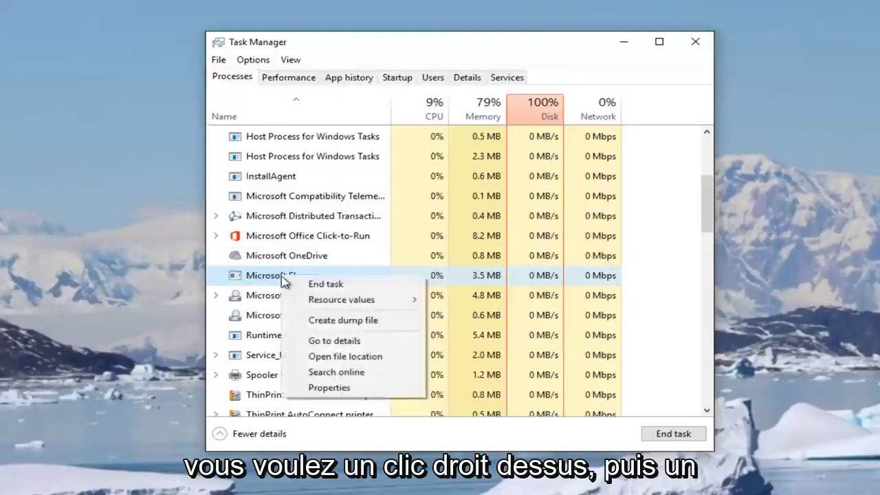
pyautogui.click(324, 389)
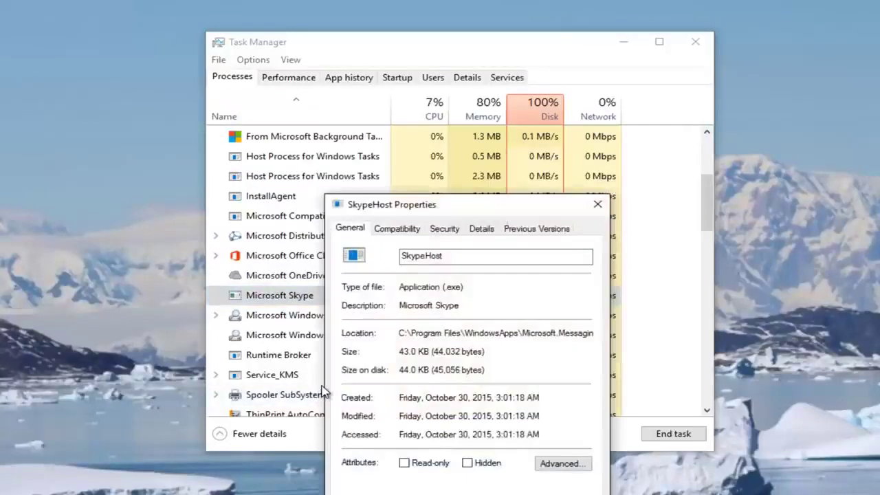
pyautogui.moveTo(411, 208); pyautogui.dragTo(396, 64)
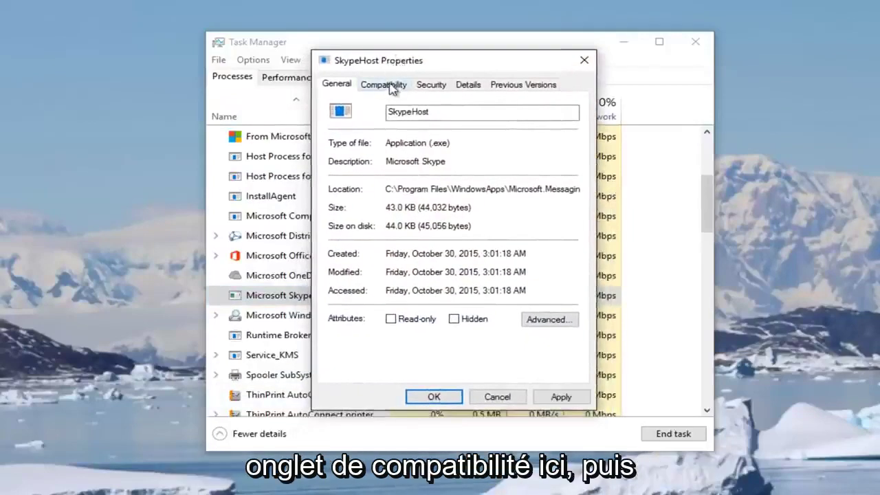
# - Set SkypeHost to run in compatibility mode for Windows 8, apply the setting and close its properties
pyautogui.click(390, 89)
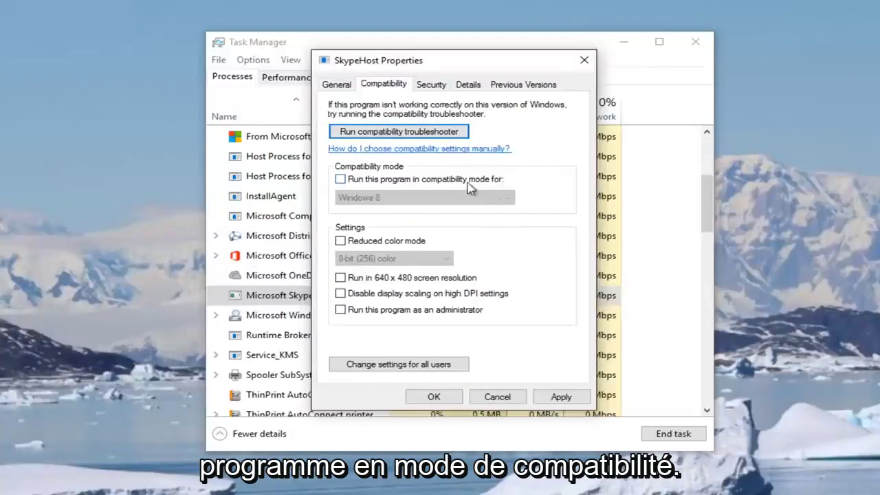
pyautogui.click(341, 181)
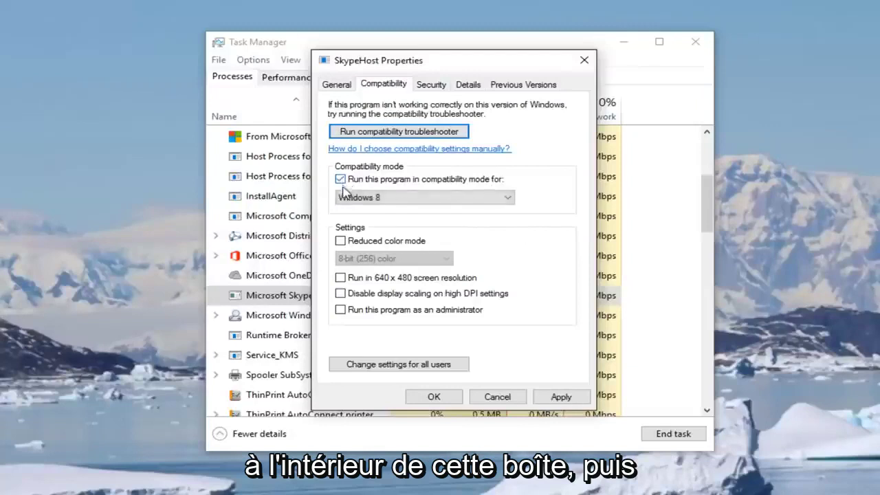
pyautogui.click(368, 198)
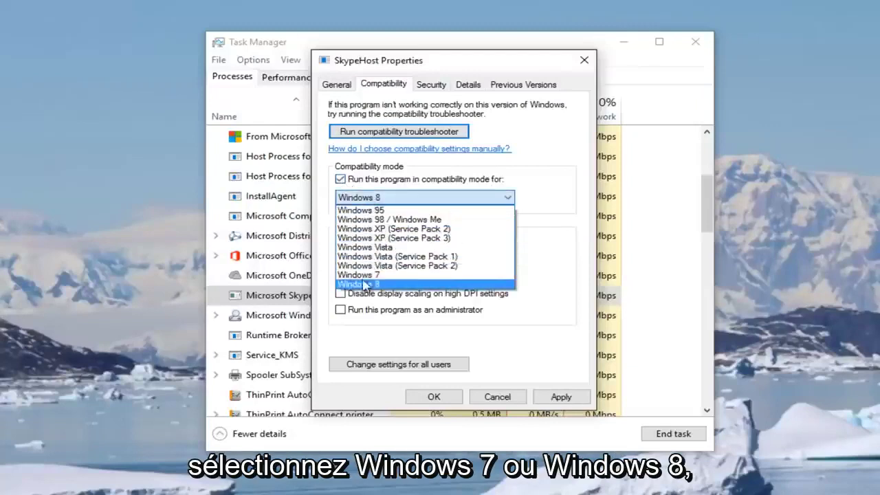
pyautogui.click(568, 167)
pyautogui.click(560, 397)
pyautogui.click(434, 397)
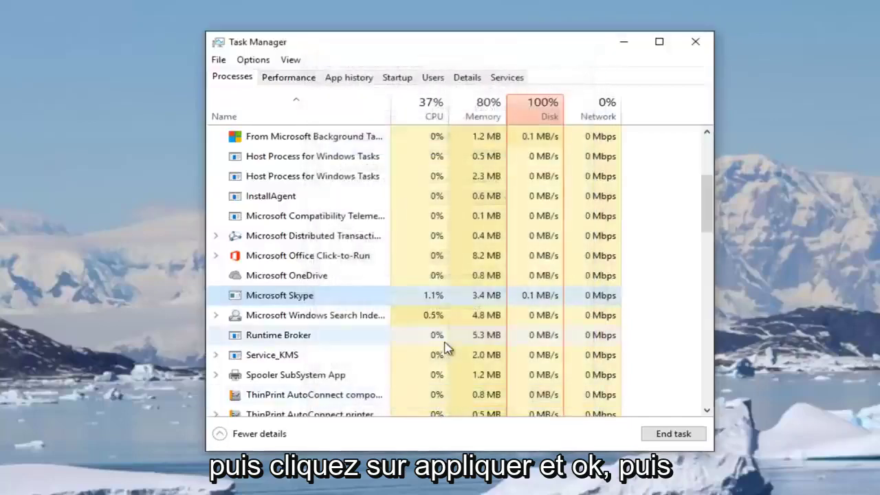